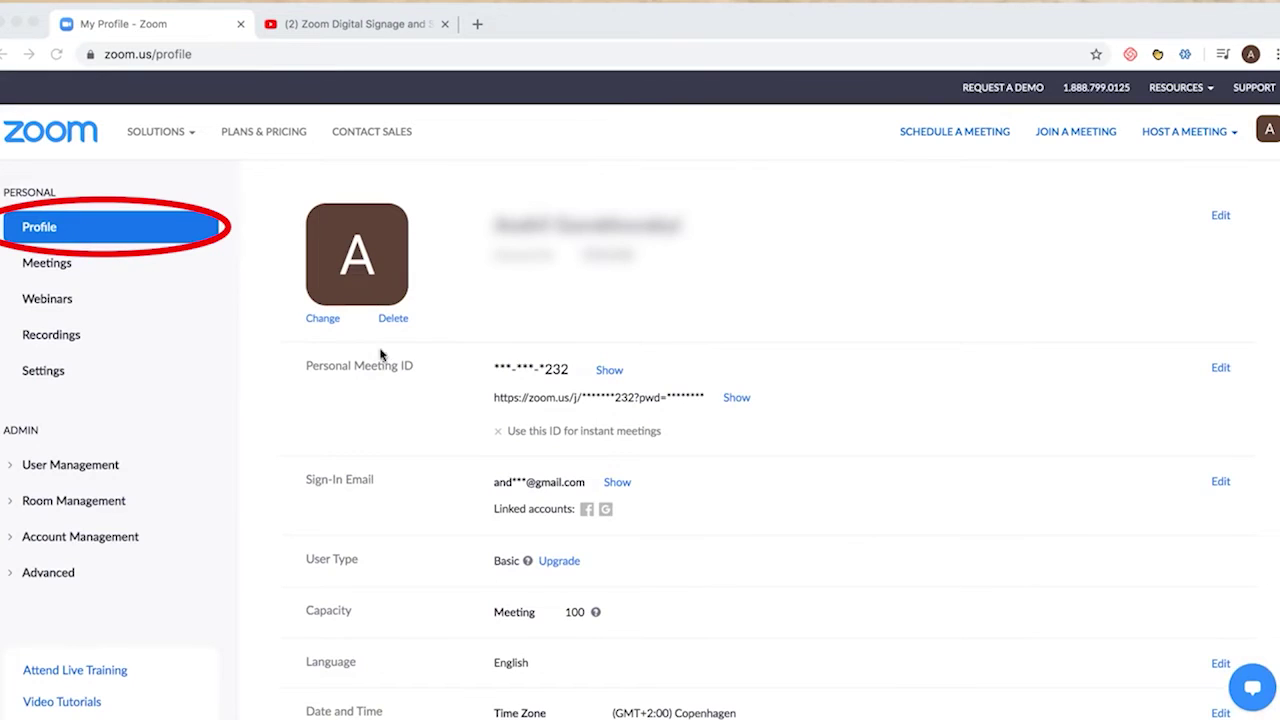
- Sign out of Zoom on all devices from the web profile page and confirm it
scroll(403, 371, down, 5)
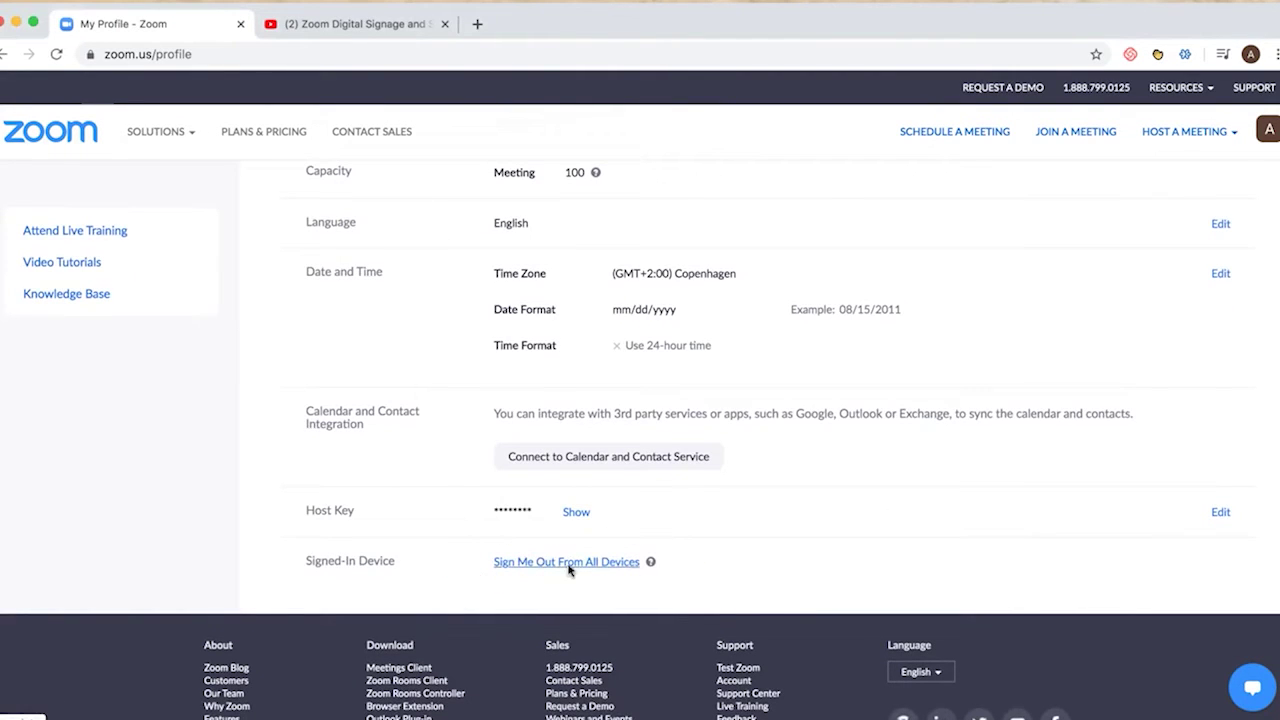
click(567, 564)
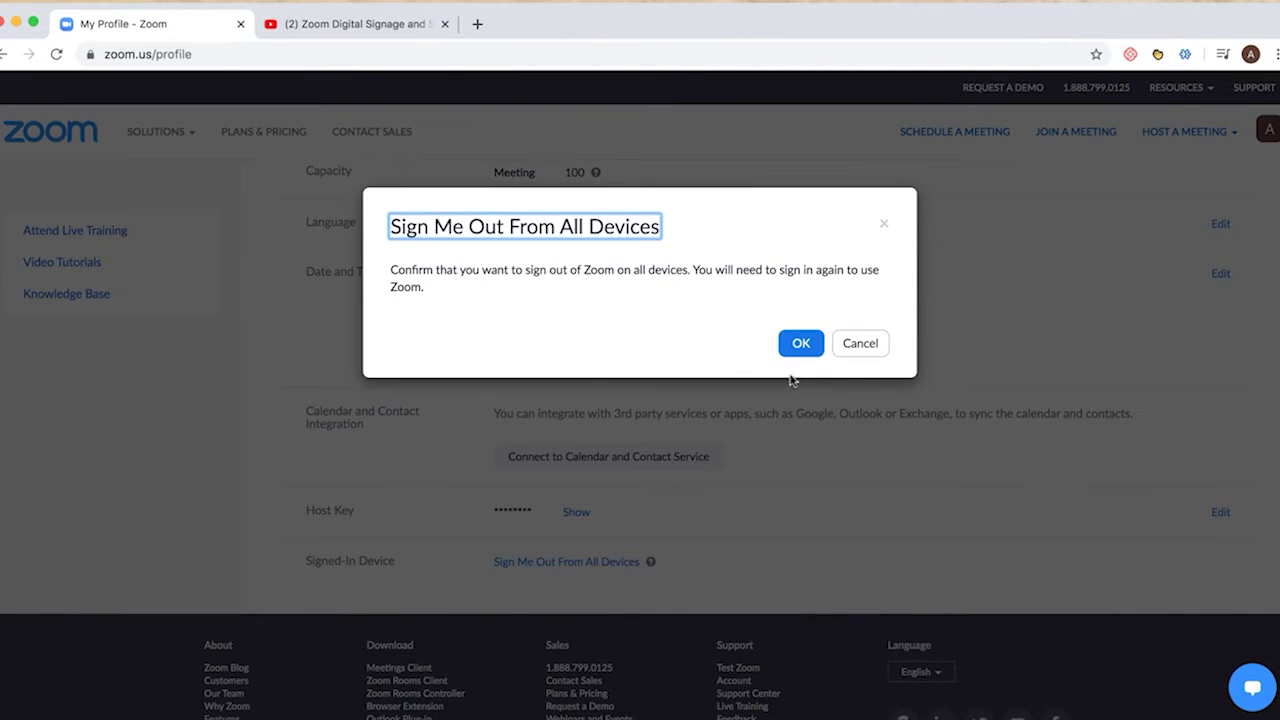
click(802, 343)
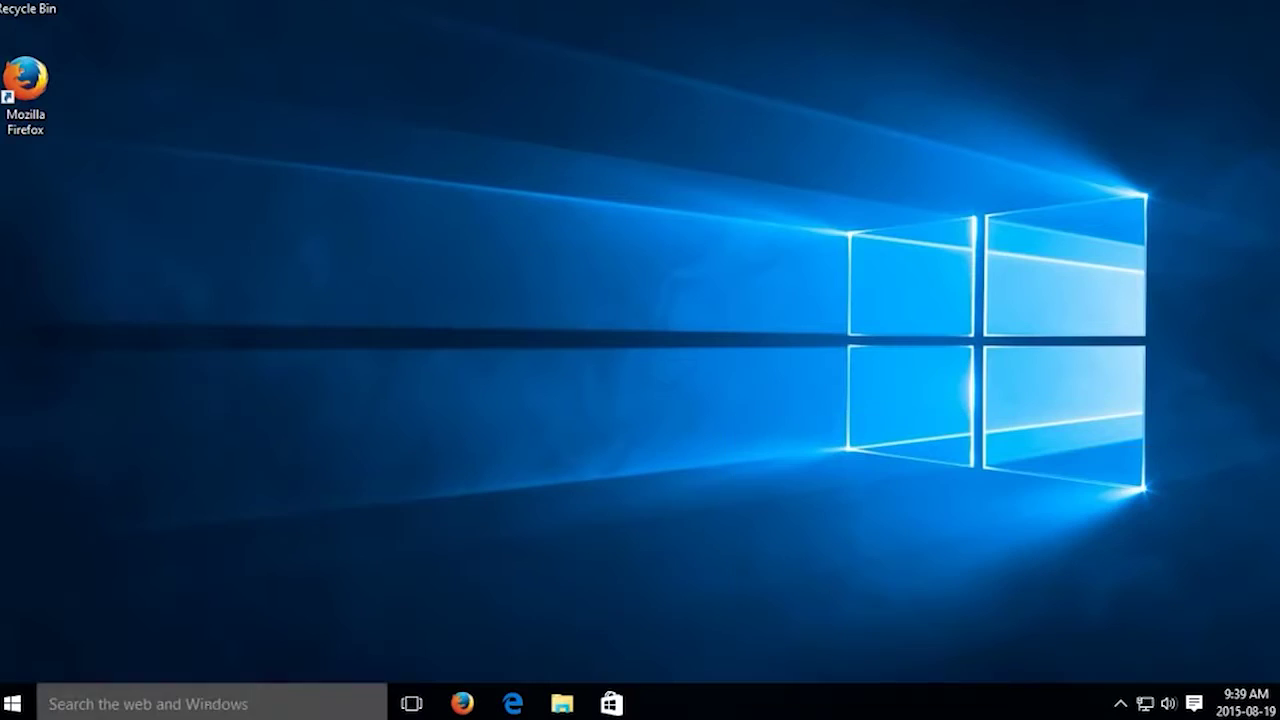
- Switch to Windows Disk Clean-up for drive C: and extend the scan to system files
key(super+s)
text(disk cleanup)
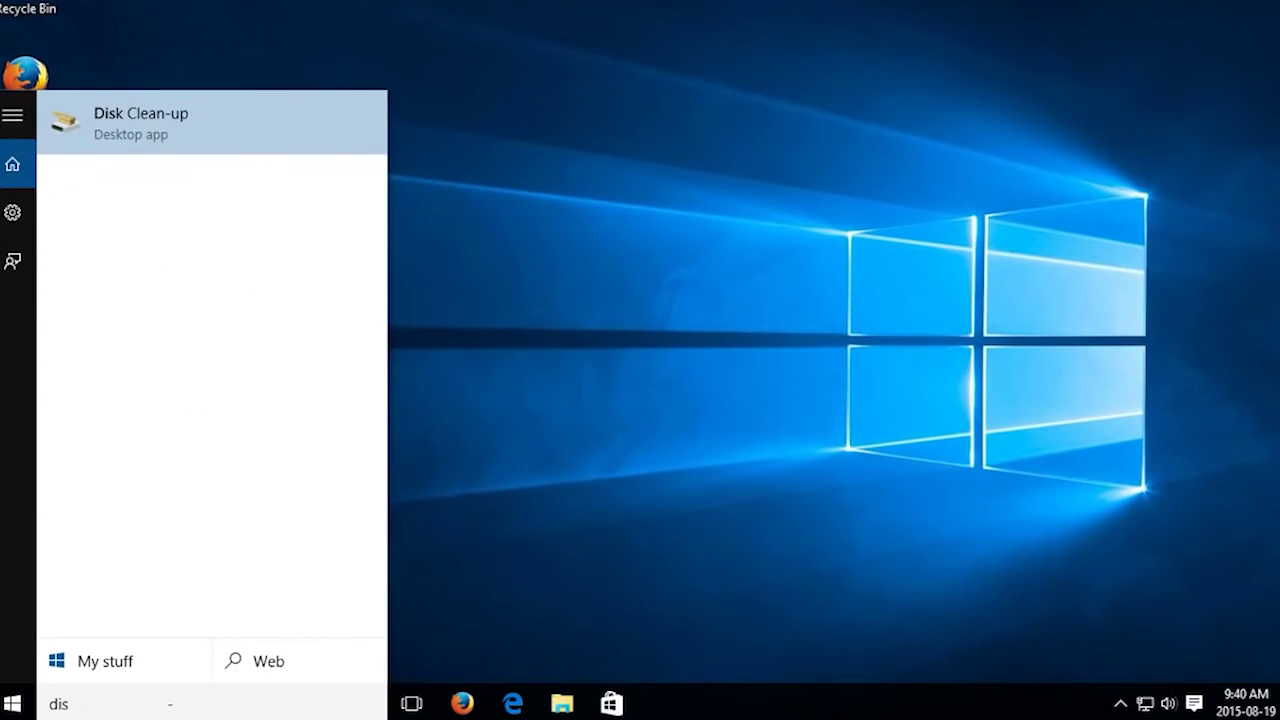
click(199, 131)
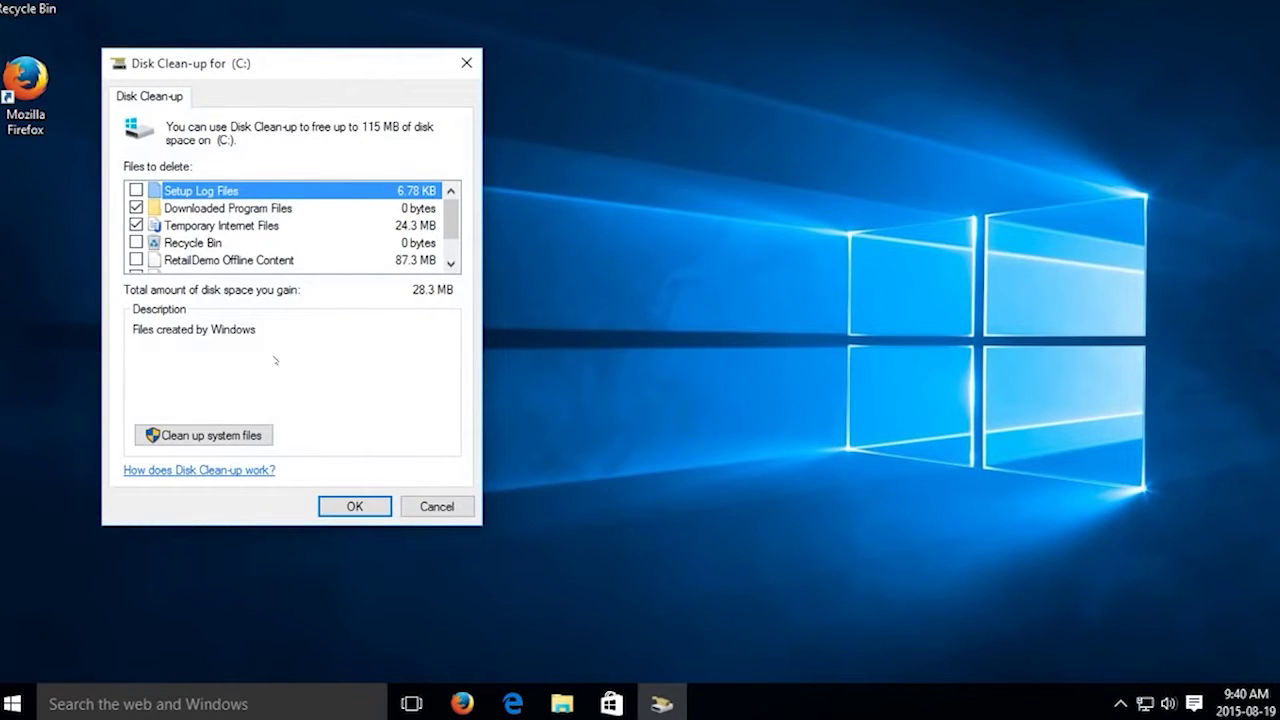
click(203, 436)
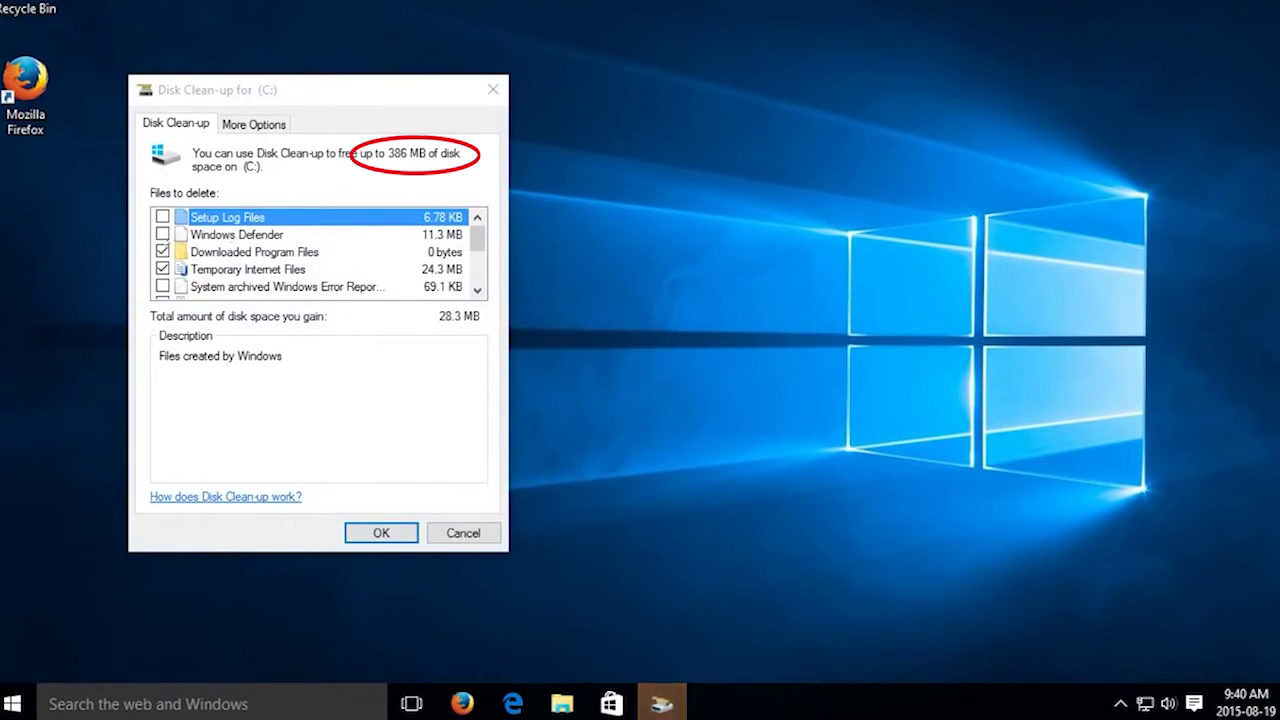
- Mark every file category for deletion, including Windows Defender, Previous Windows installation(s), Recycle Bin and RetailDemo Offline Content, and permanently delete the files
click(162, 216)
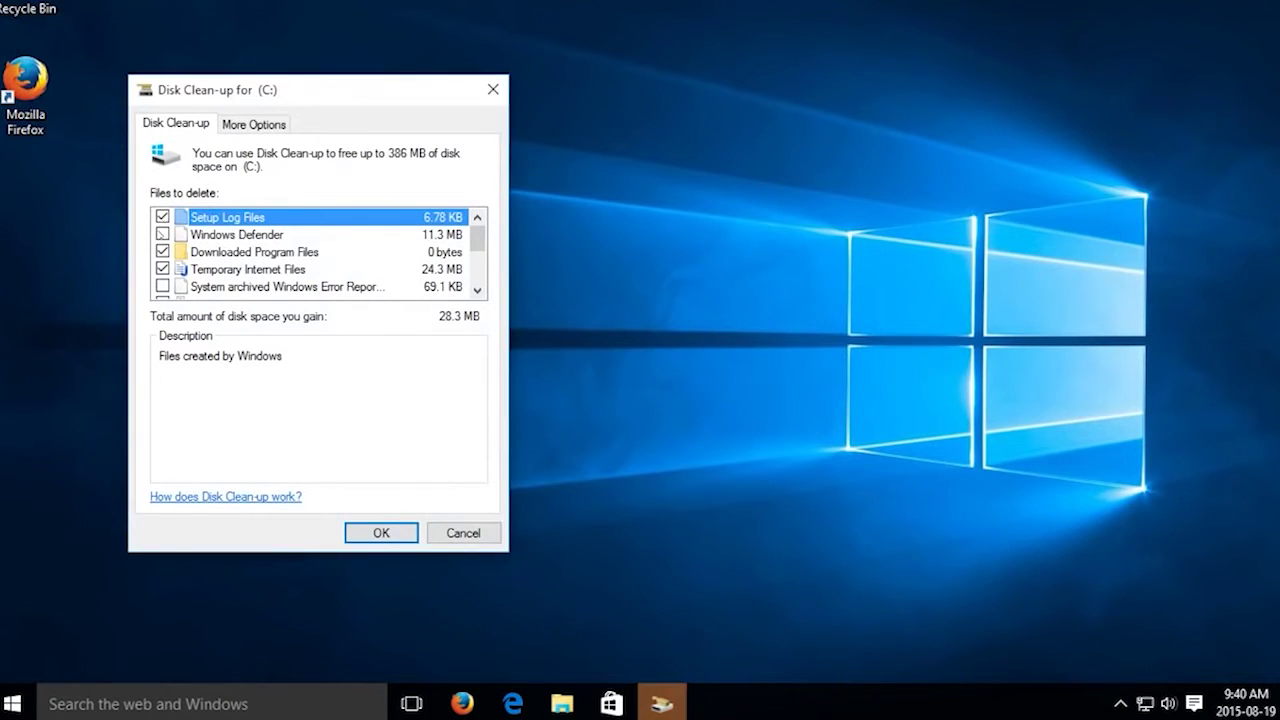
click(162, 234)
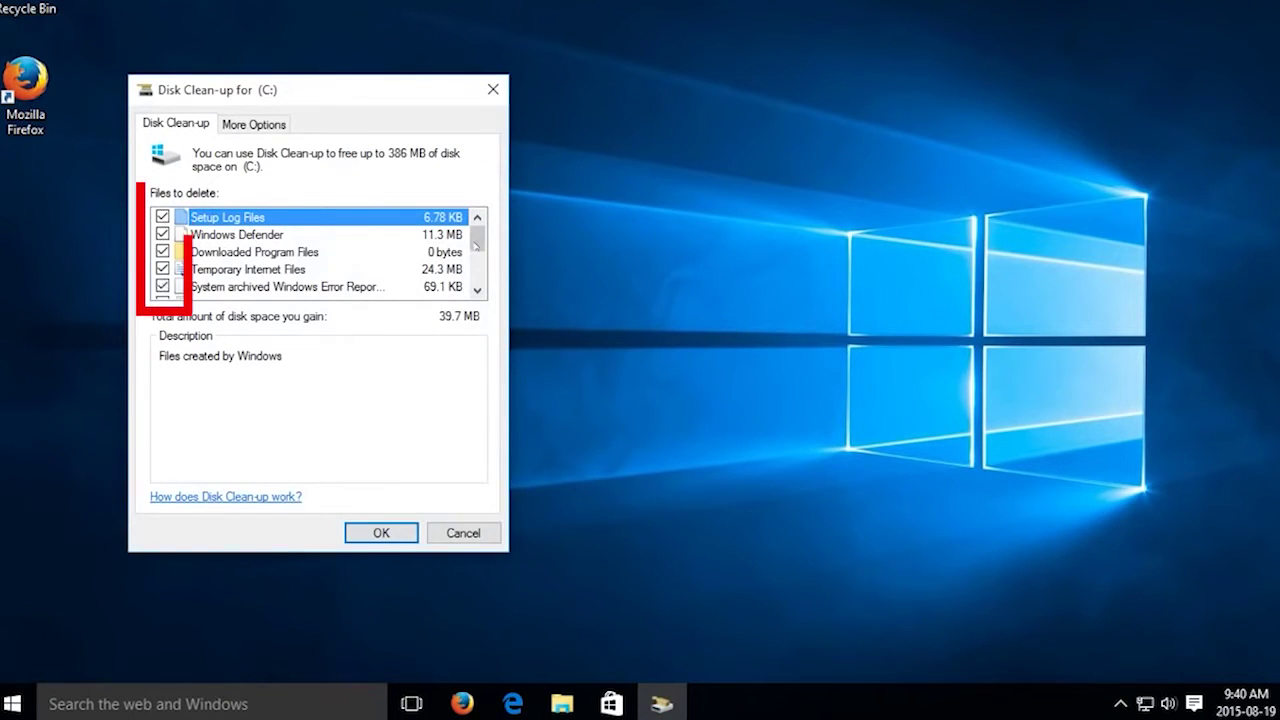
scroll(470, 268, down, 2)
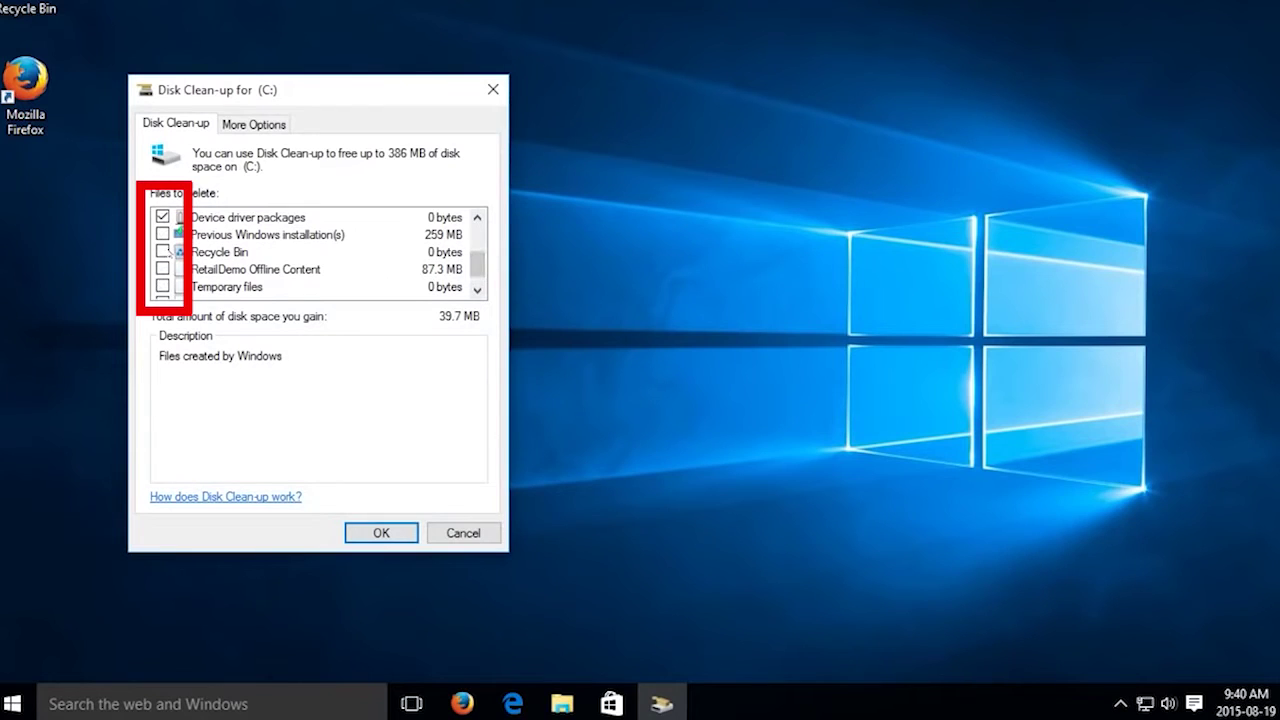
click(162, 234)
click(162, 251)
click(162, 269)
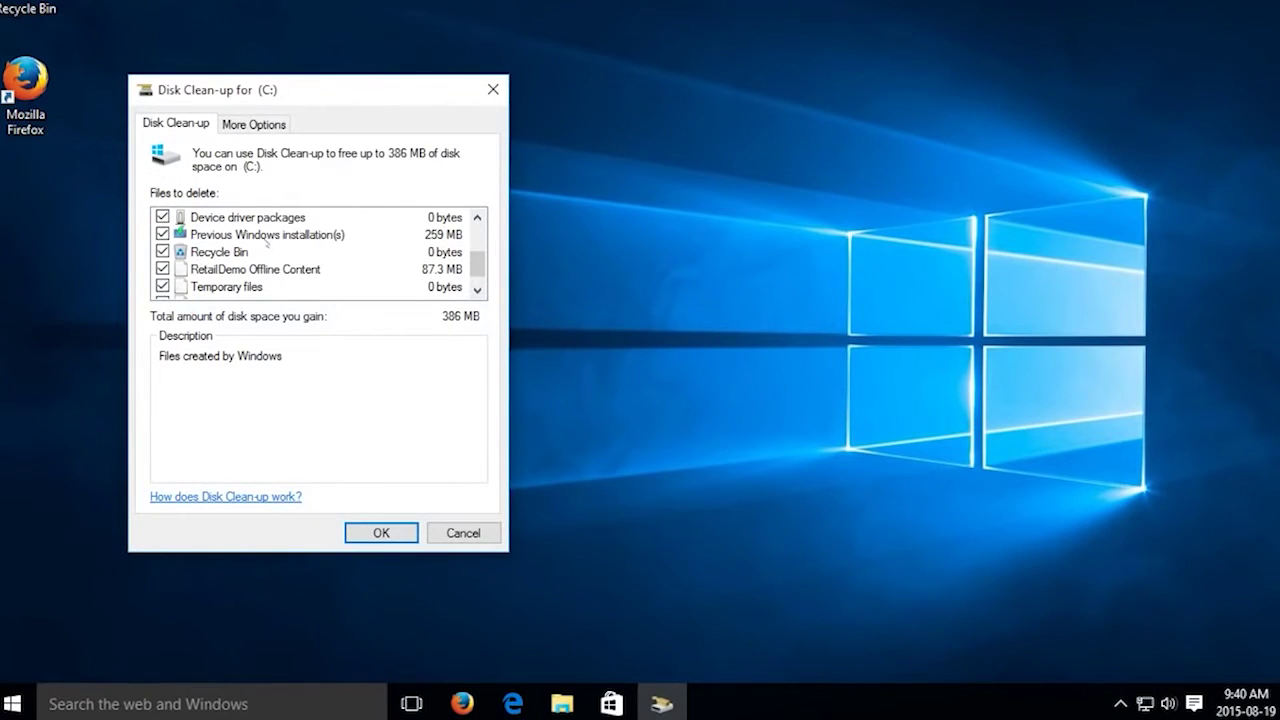
scroll(272, 243, down, 1)
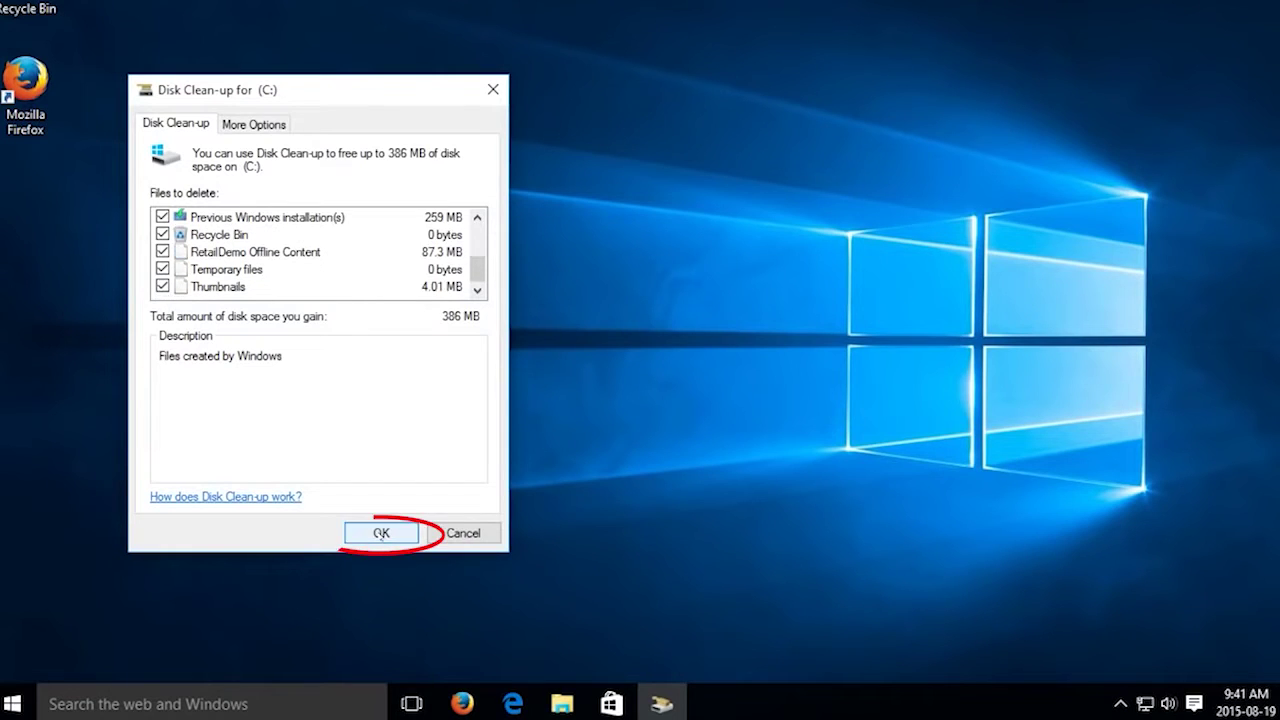
click(381, 533)
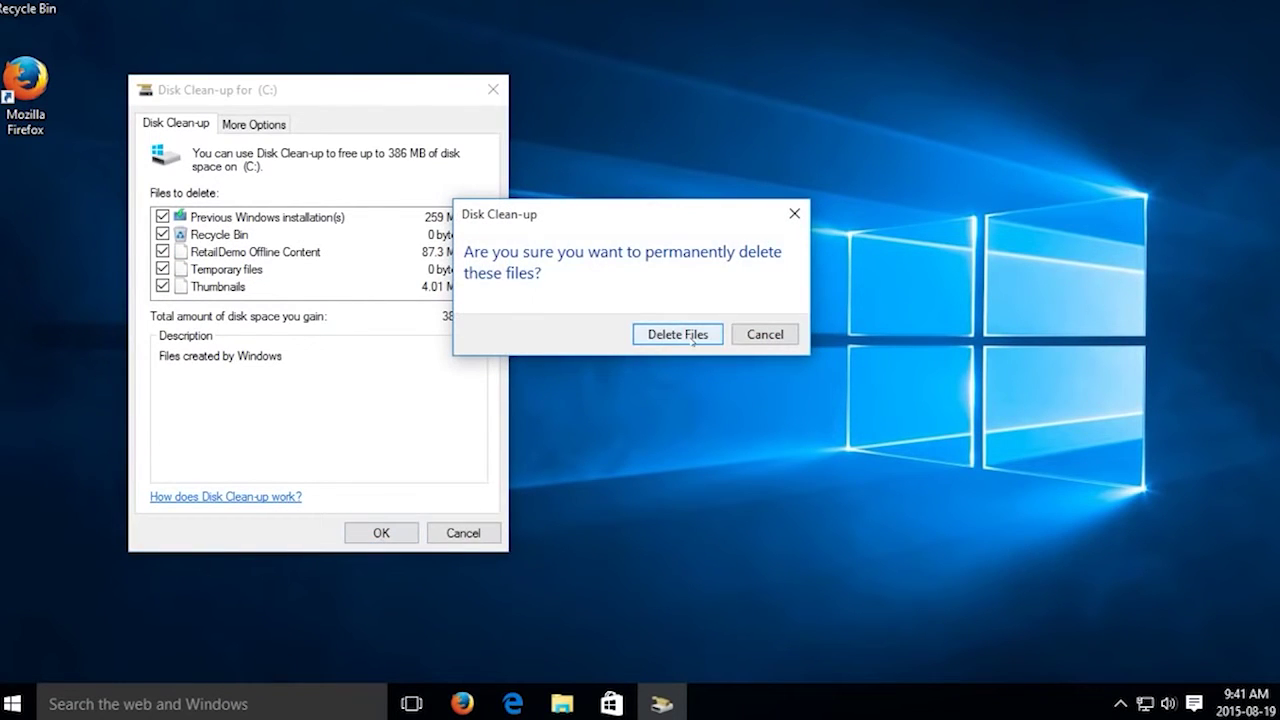
click(692, 340)
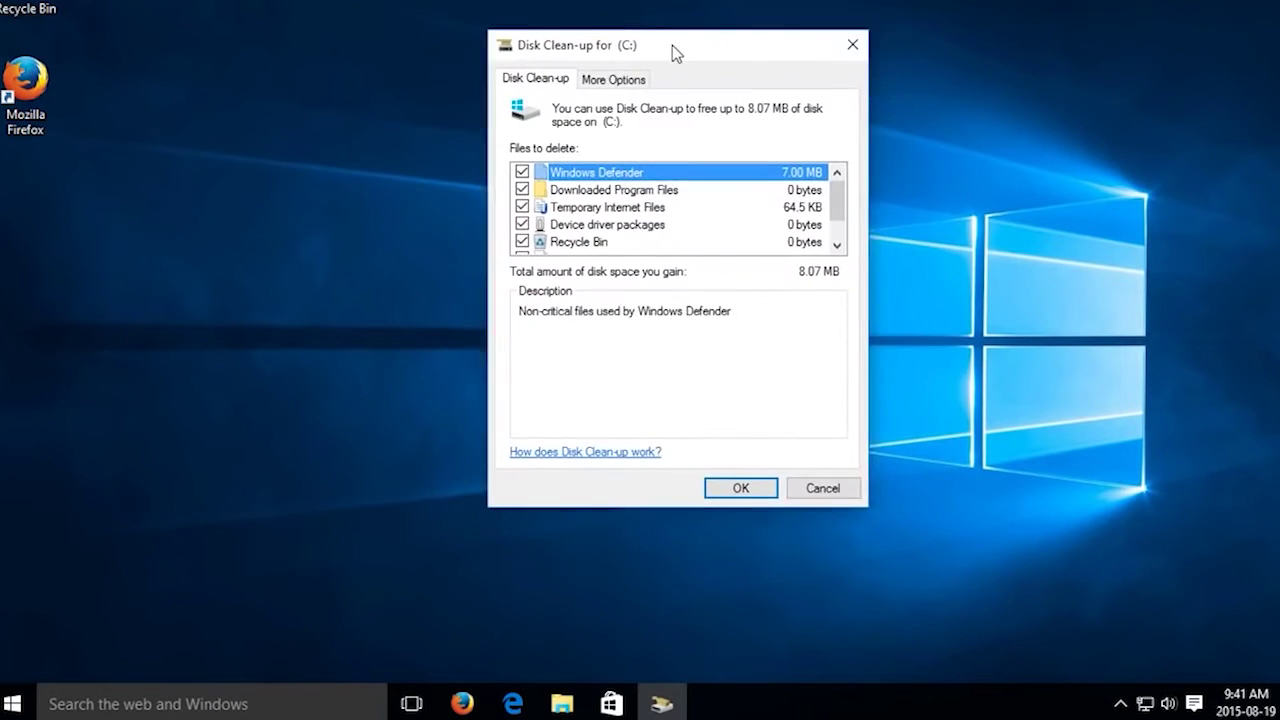
- Delete all but the most recent system restore point to free more disk space
drag(672, 45, 542, 52)
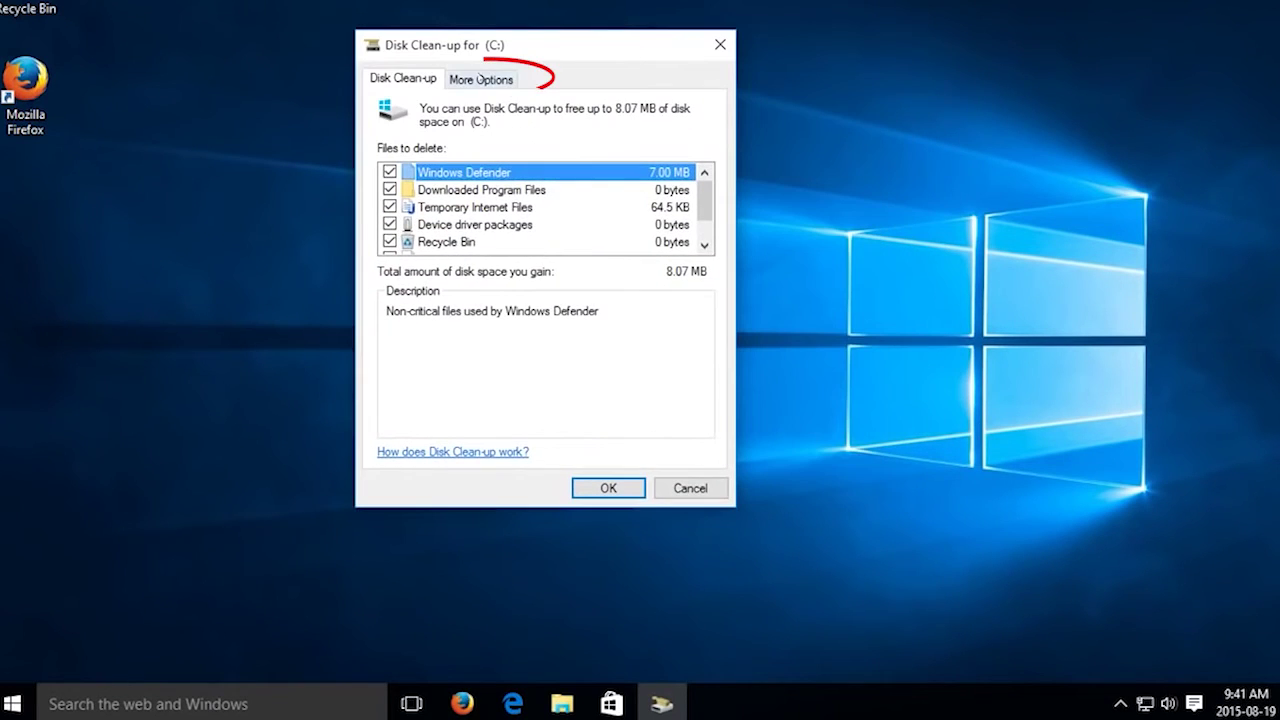
click(475, 85)
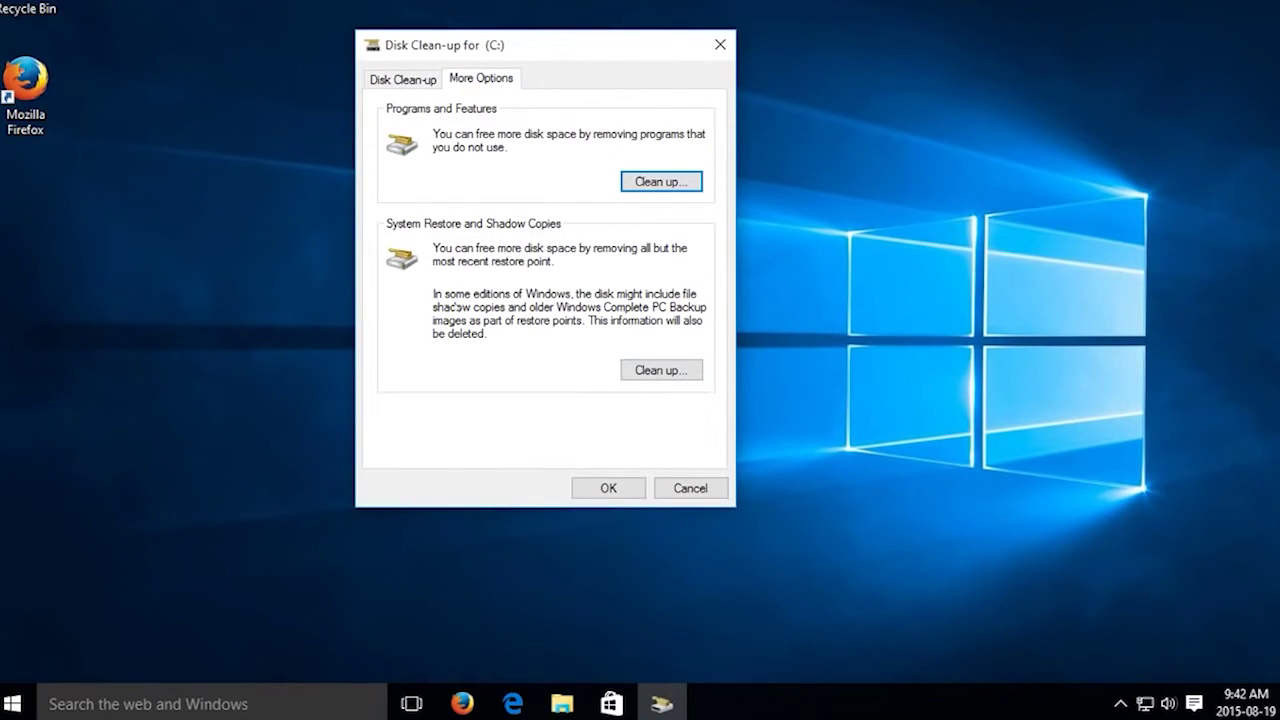
click(655, 372)
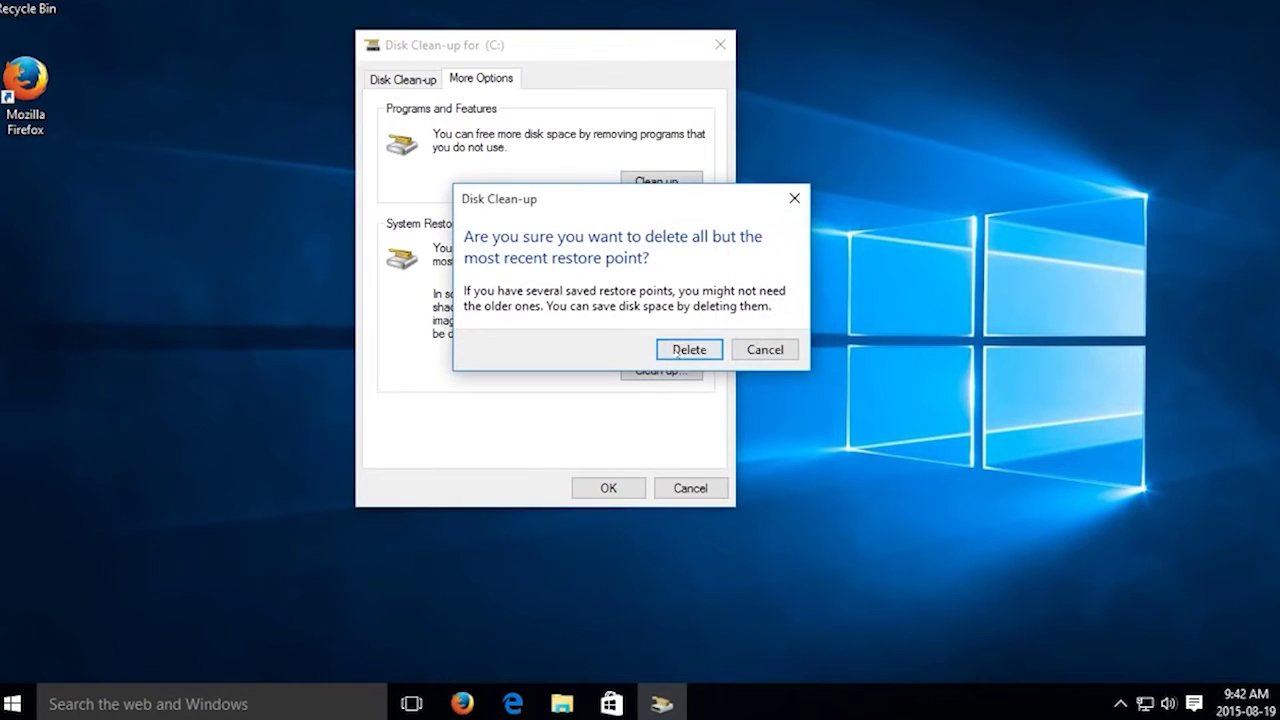
click(683, 350)
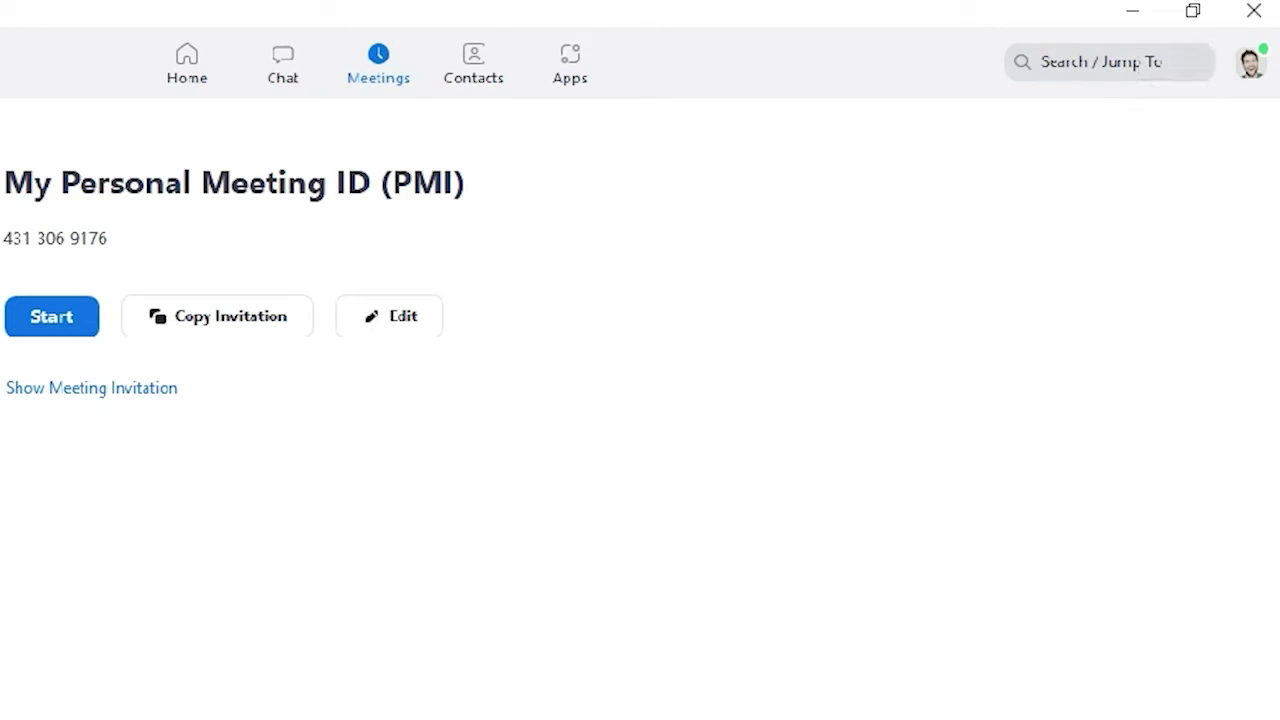
- Clear all Zoom Apps local app data and cookies from this device in the Zoom desktop client's settings
click(1251, 64)
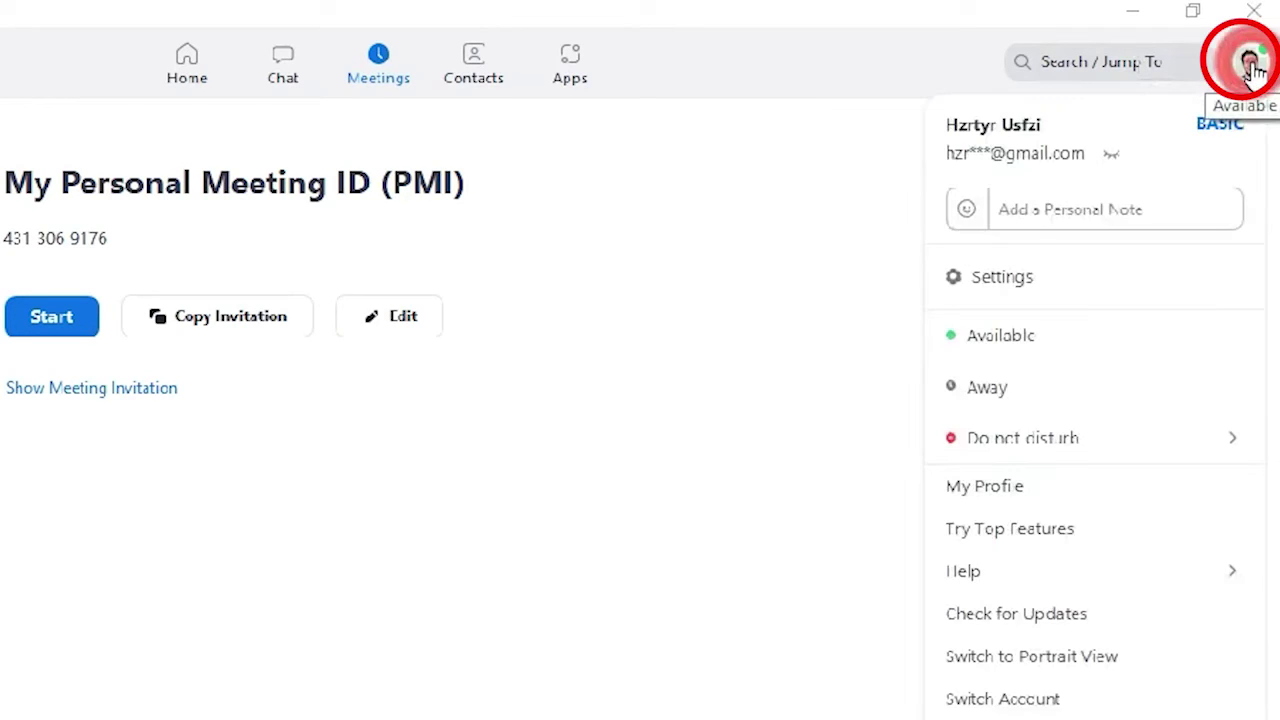
click(1003, 275)
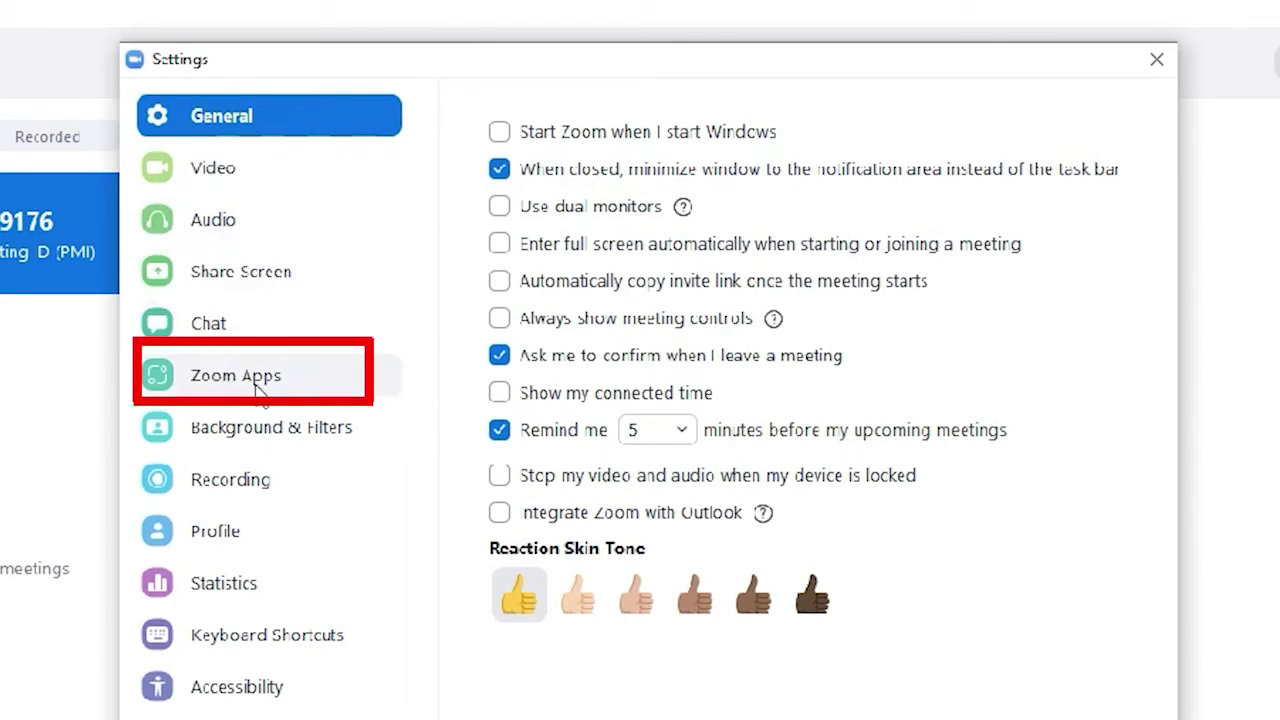
click(250, 388)
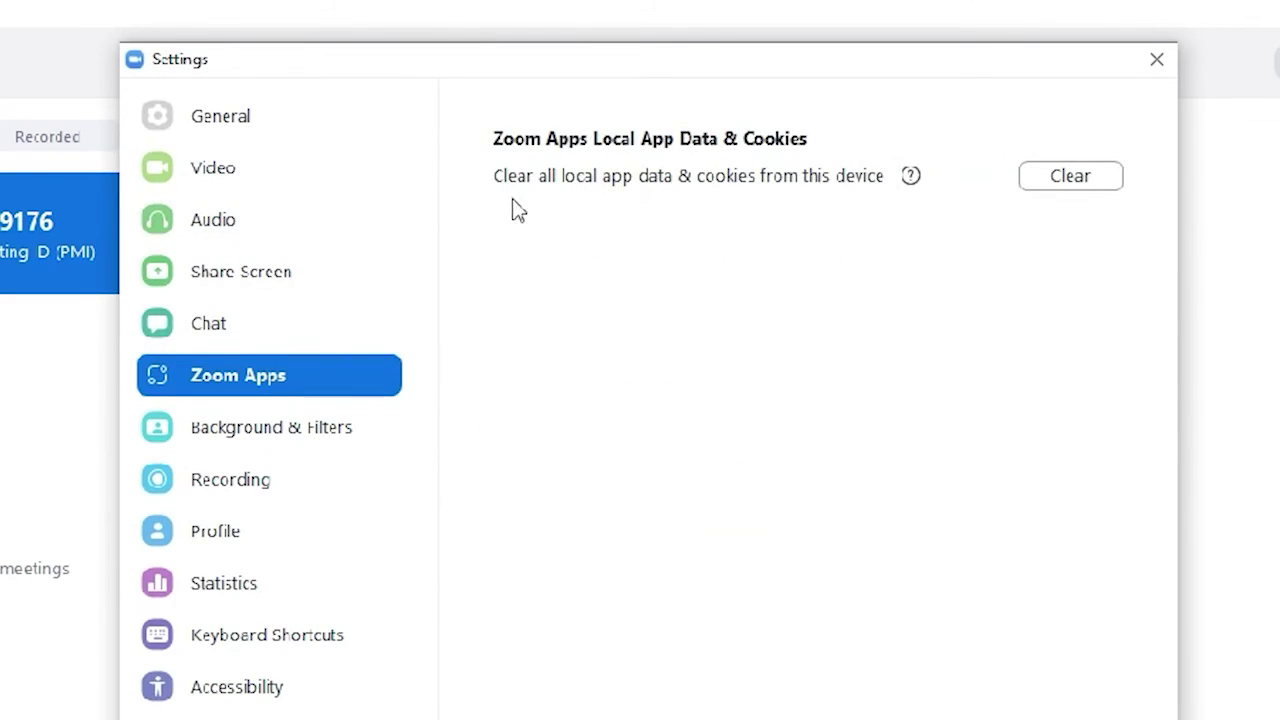
click(1073, 178)
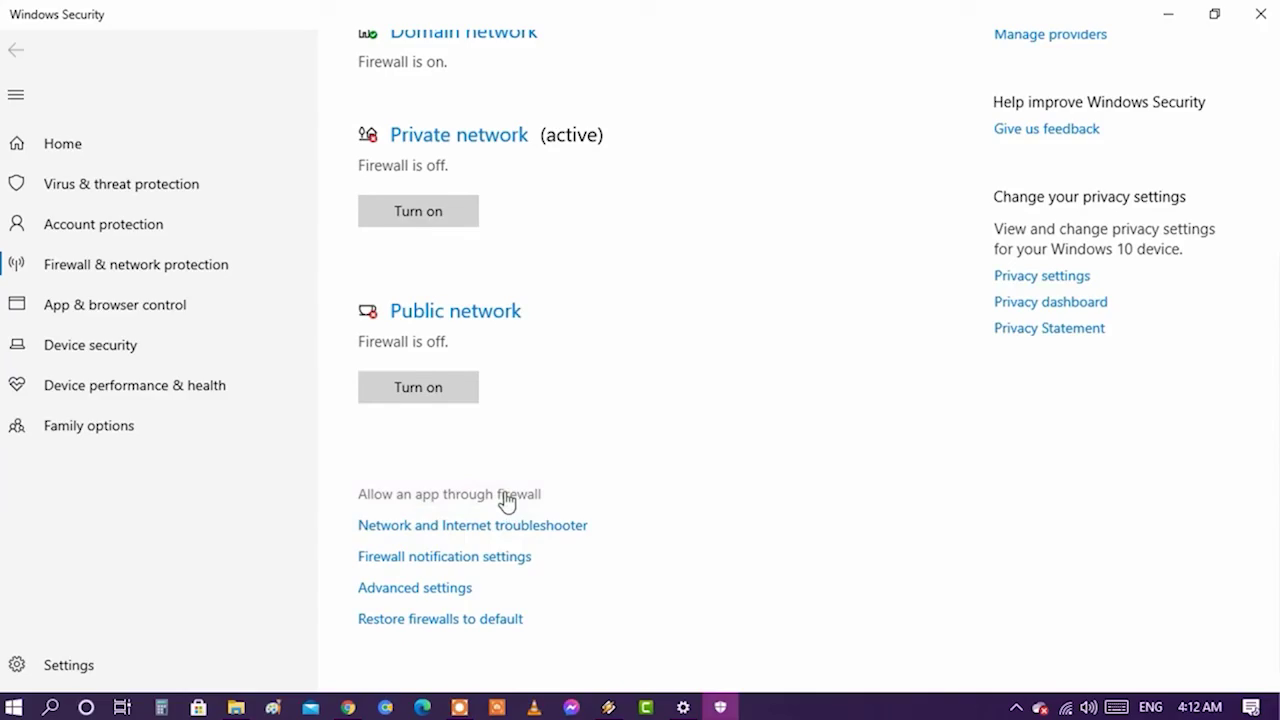
- Make the Windows Defender Firewall allowed-apps list editable and allow Remote Desktop through the firewall
click(507, 497)
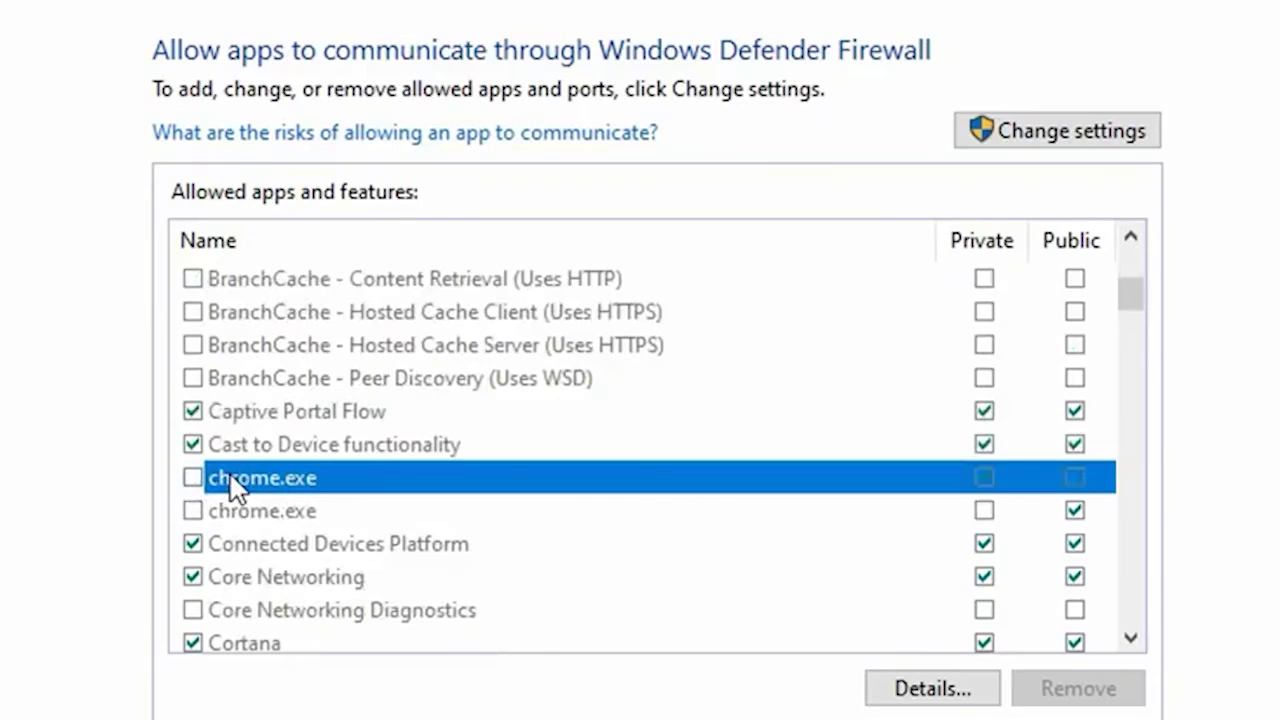
click(1130, 130)
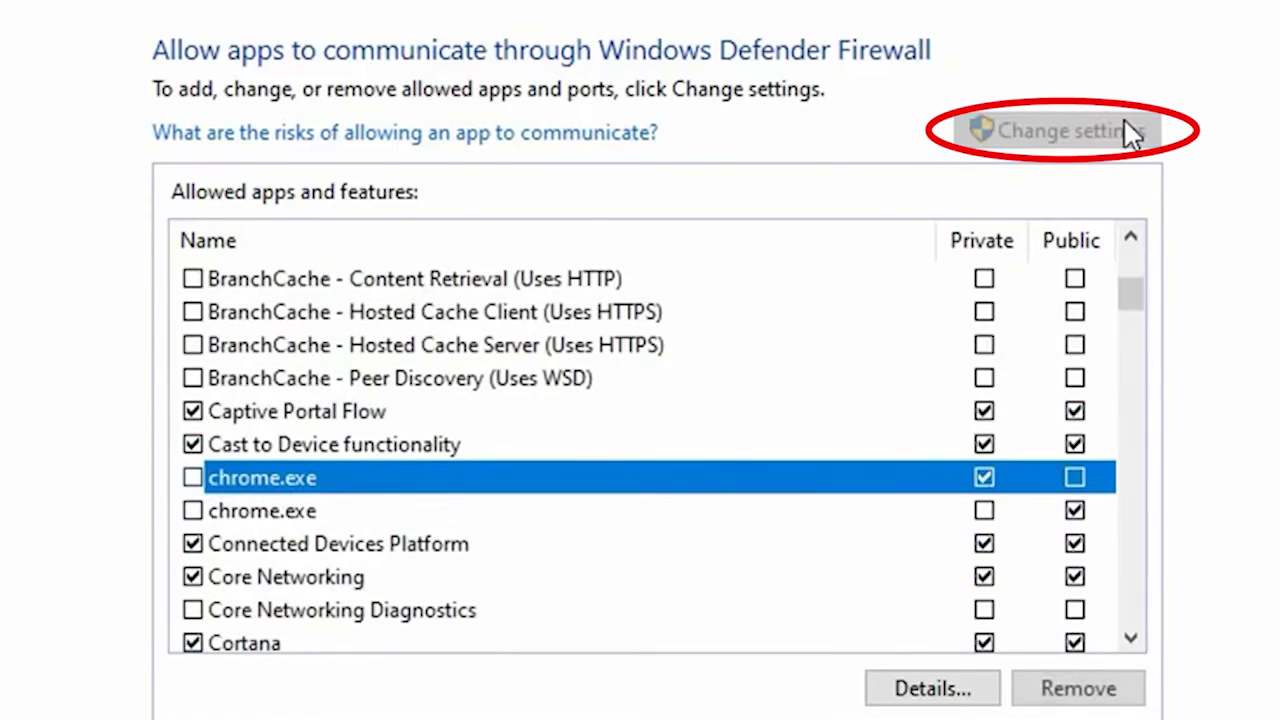
click(204, 384)
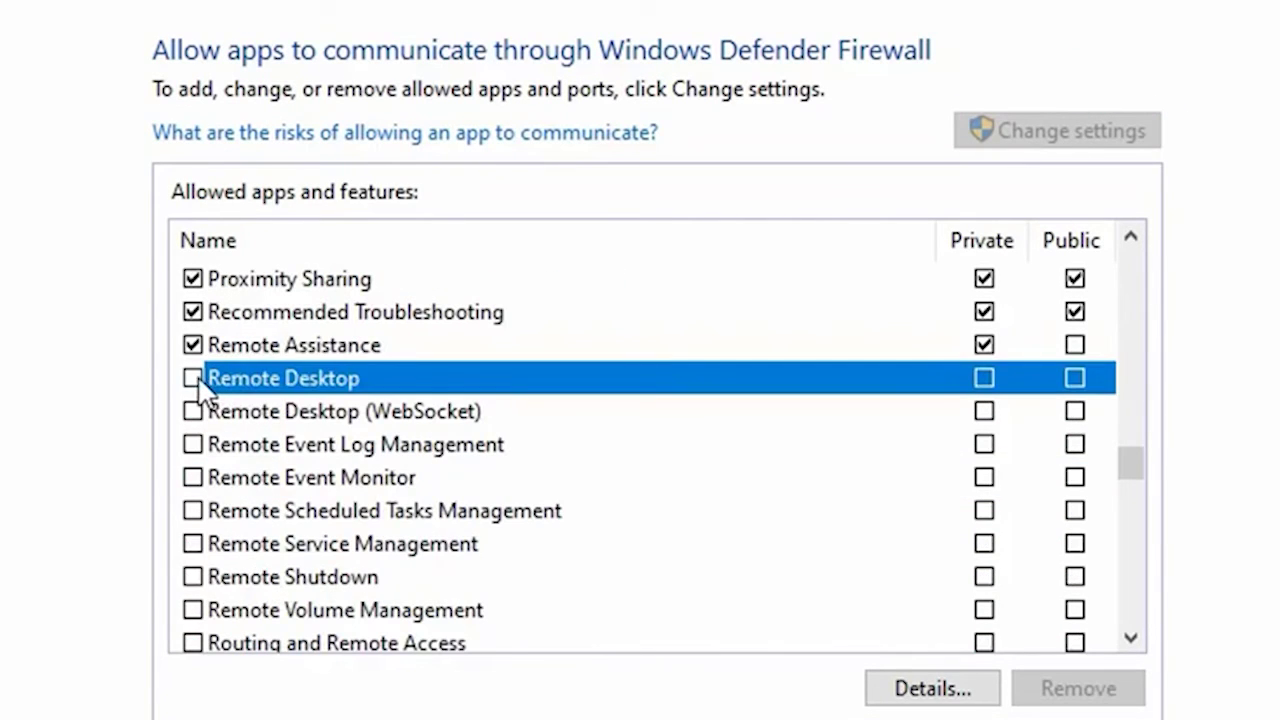
click(192, 378)
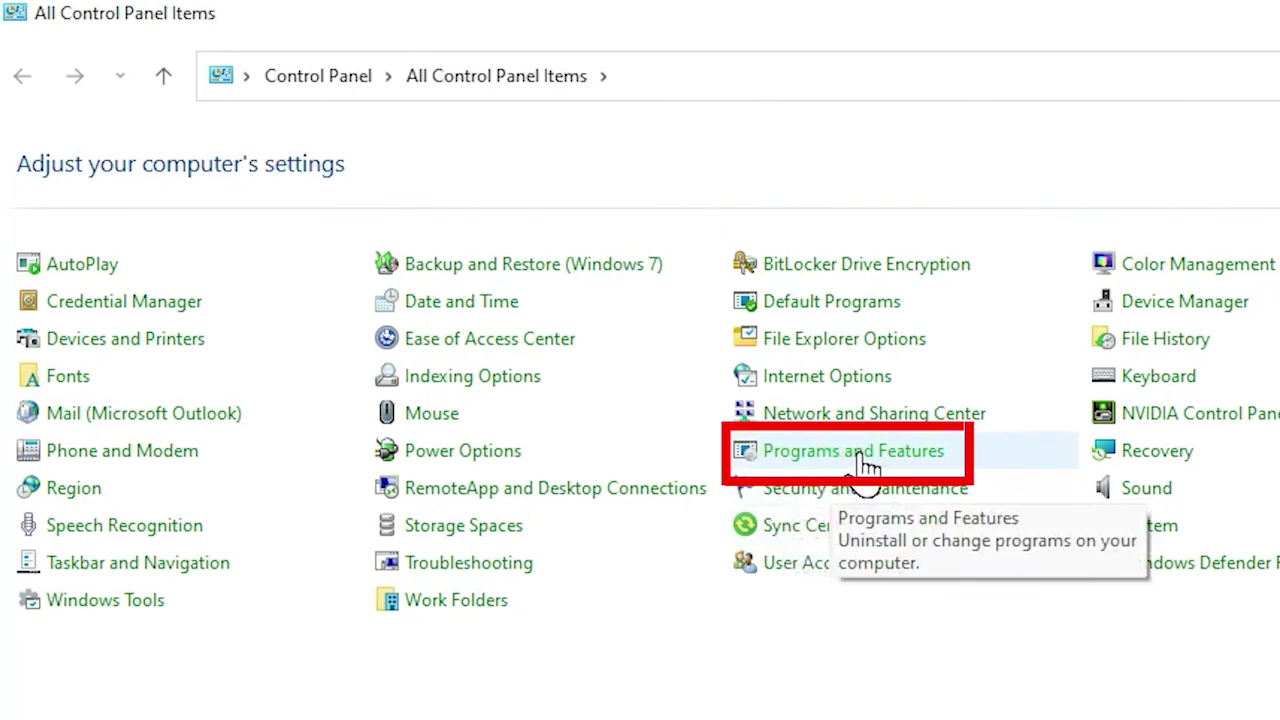
- Uninstall Zoom through Programs and Features in Control Panel
click(866, 466)
click(325, 703)
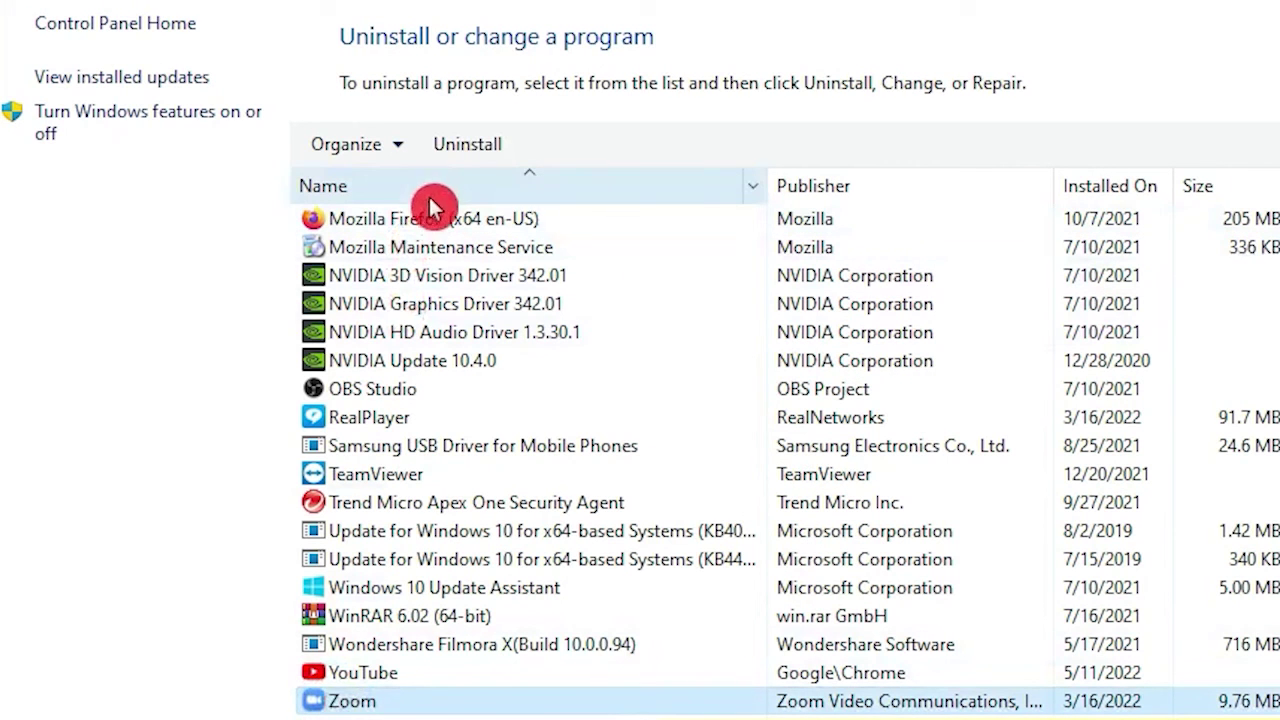
click(465, 160)
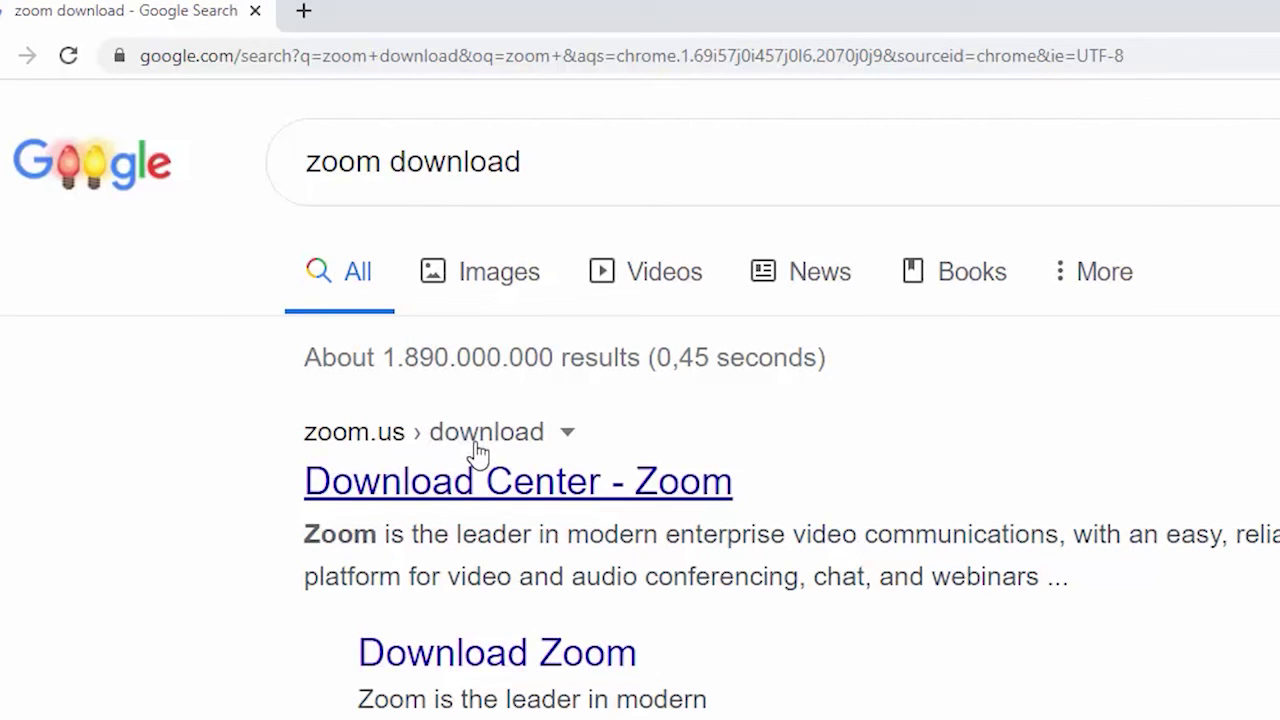
- Download Zoom Client for Meetings from Zoom's Download Center and run ZoomInstaller.exe
click(453, 490)
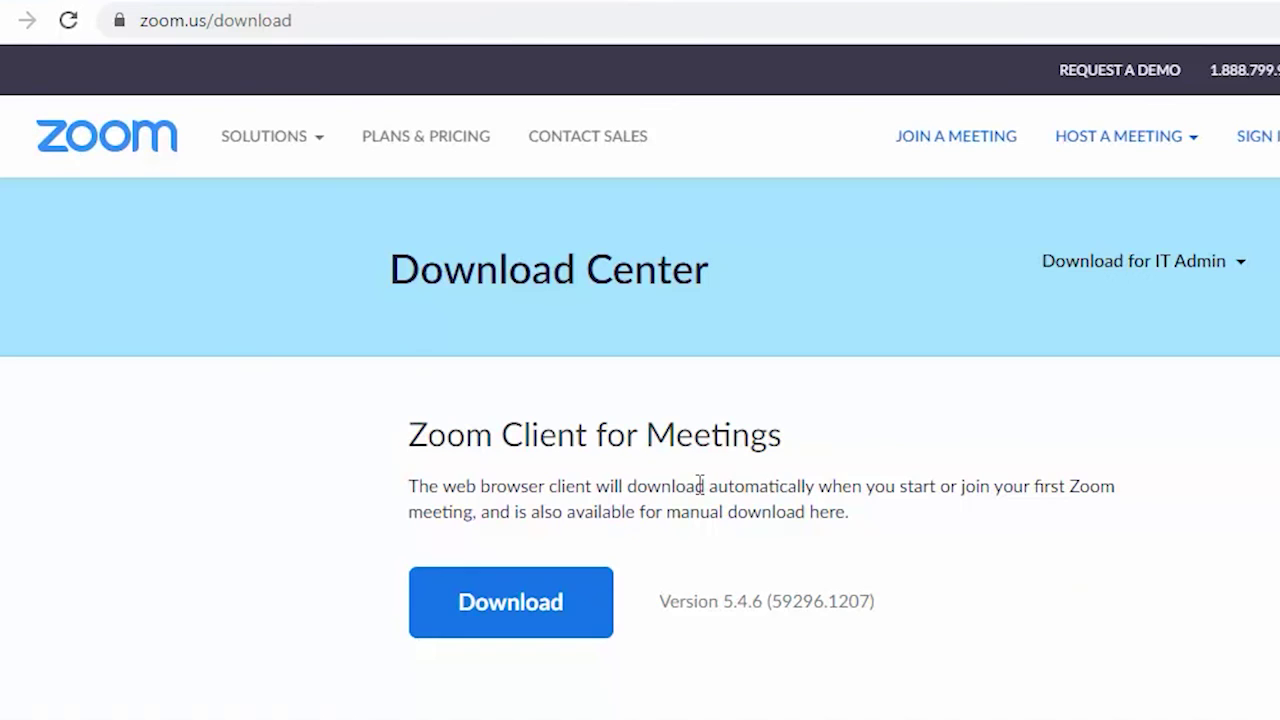
scroll(680, 470, down, 1)
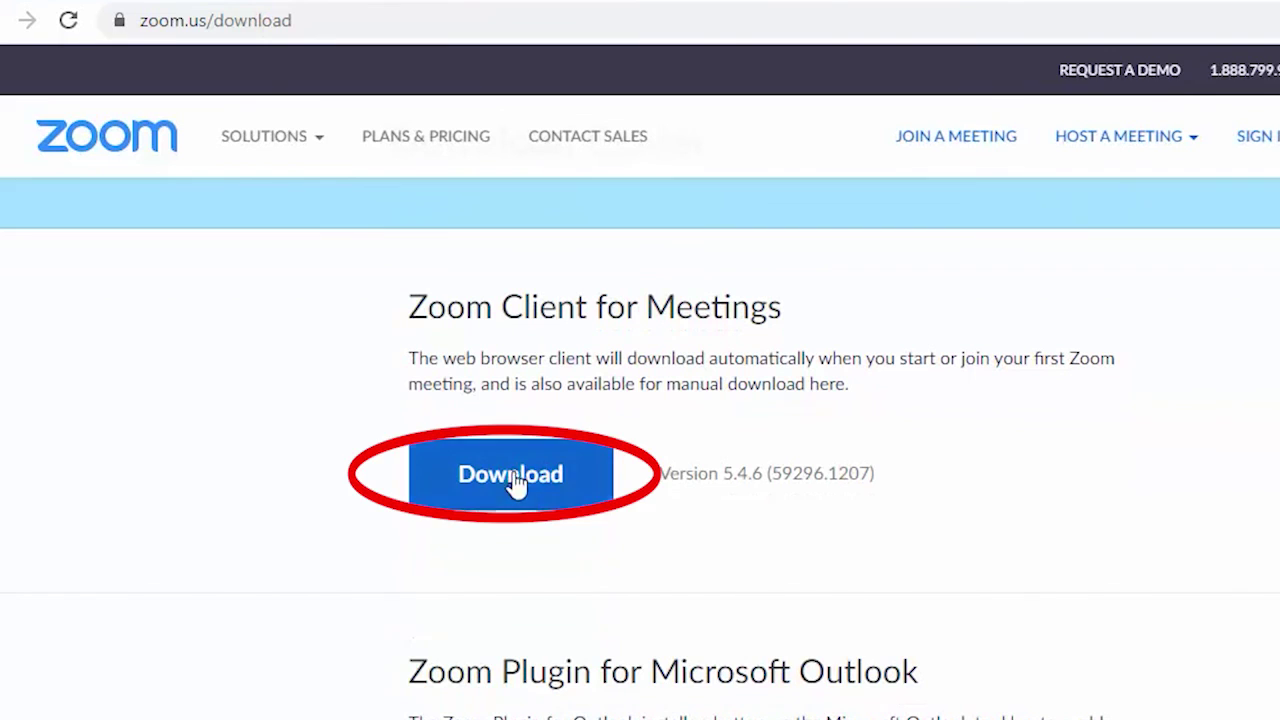
click(481, 483)
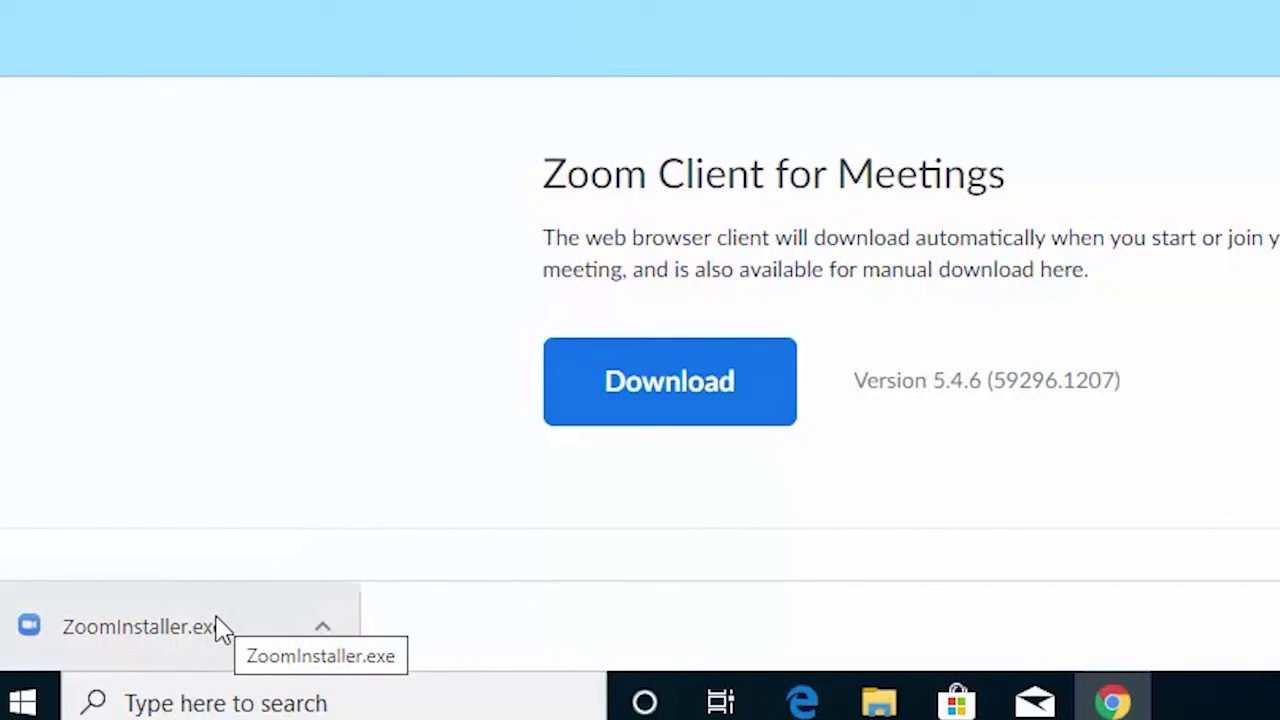
click(220, 628)
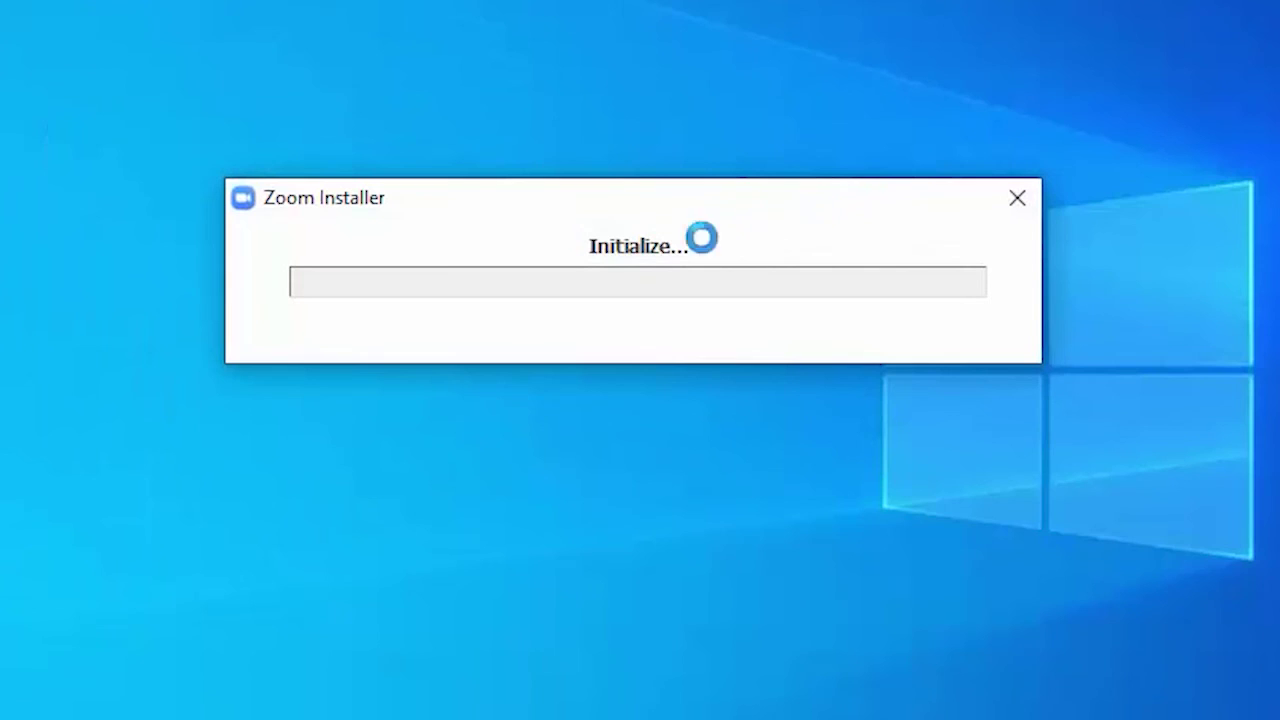